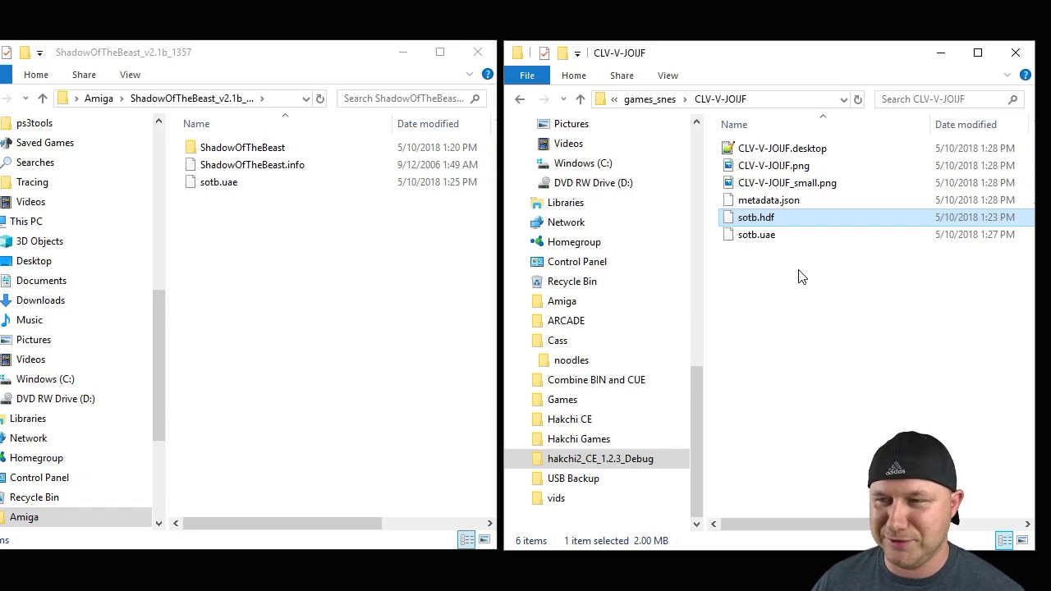
Open sotb.uae from the CLV-V-JOIJF folder in Notepad++ and move the editor so the folder name stays visible.
{"action": "left_click", "coordinate": [778, 239]}
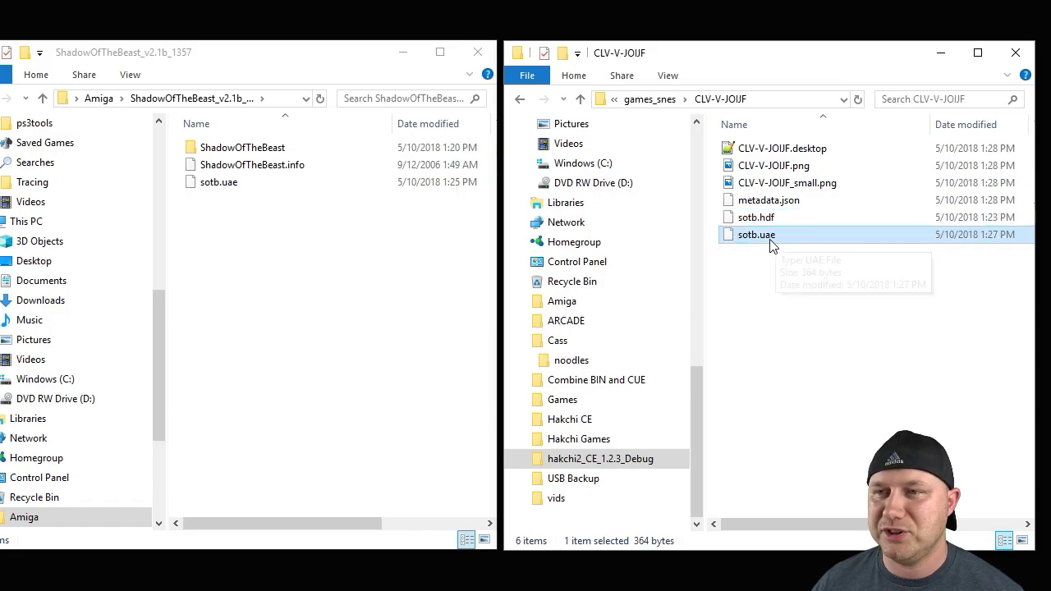
{"action": "right_click", "coordinate": [769, 240]}
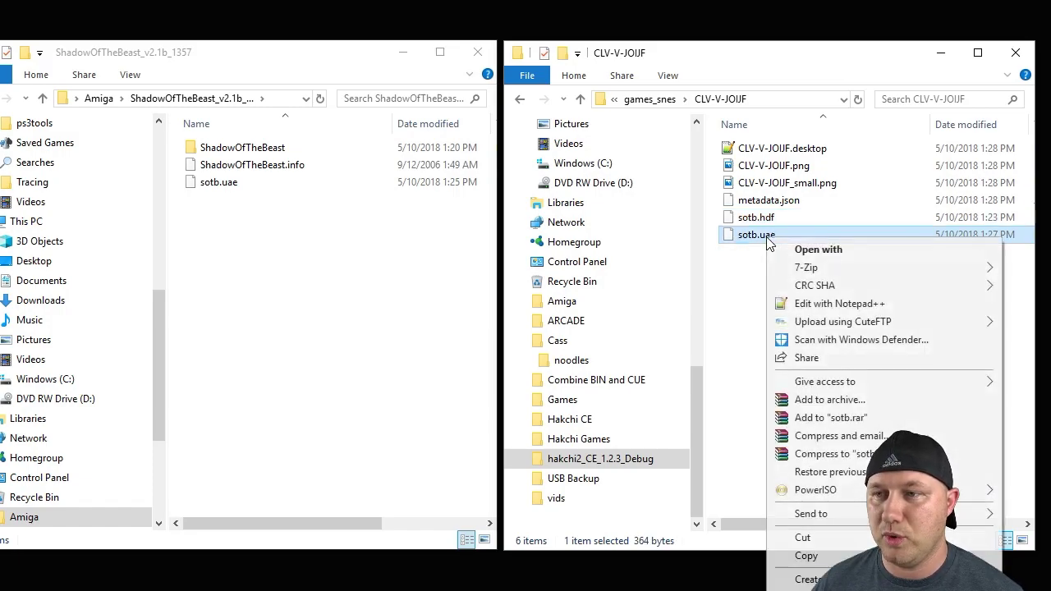
{"action": "left_click", "coordinate": [809, 305]}
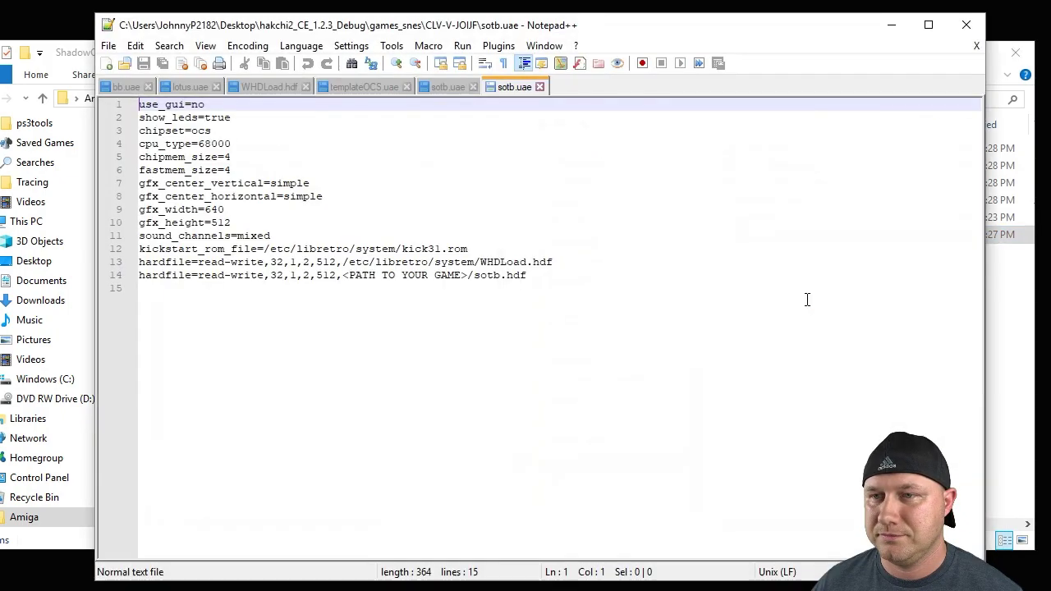
{"action": "left_click_drag", "start_coordinate": [686, 29], "coordinate": [714, 188]}
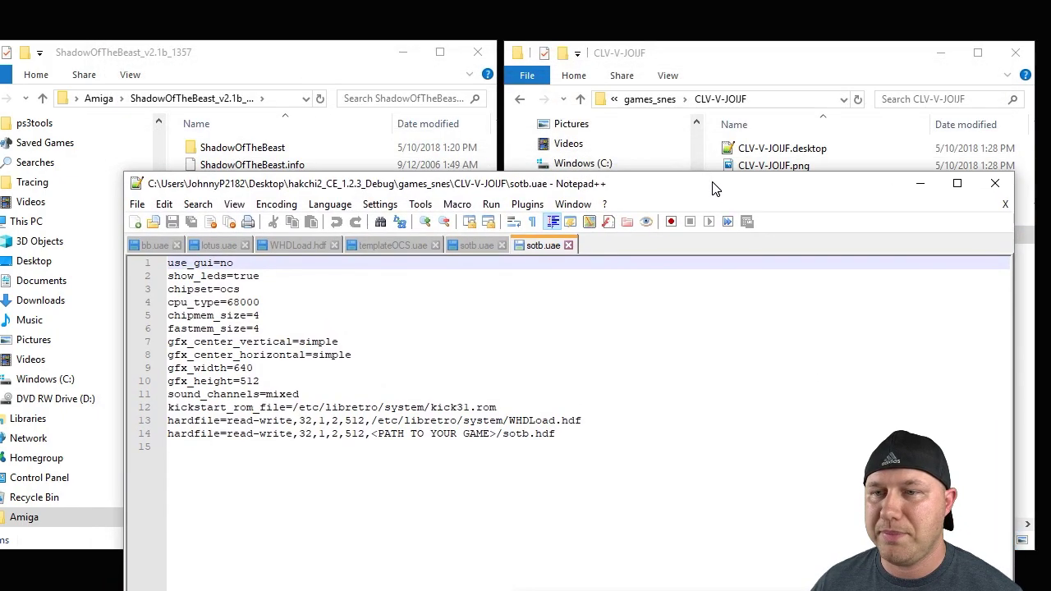
Replace the <PATH TO YOUR GAME> placeholder in the last hardfile line with /var/games/CLV-V-JOIJF.
{"action": "left_click", "coordinate": [381, 435]}
{"action": "left_click_drag", "start_coordinate": [497, 437], "coordinate": [371, 440]}
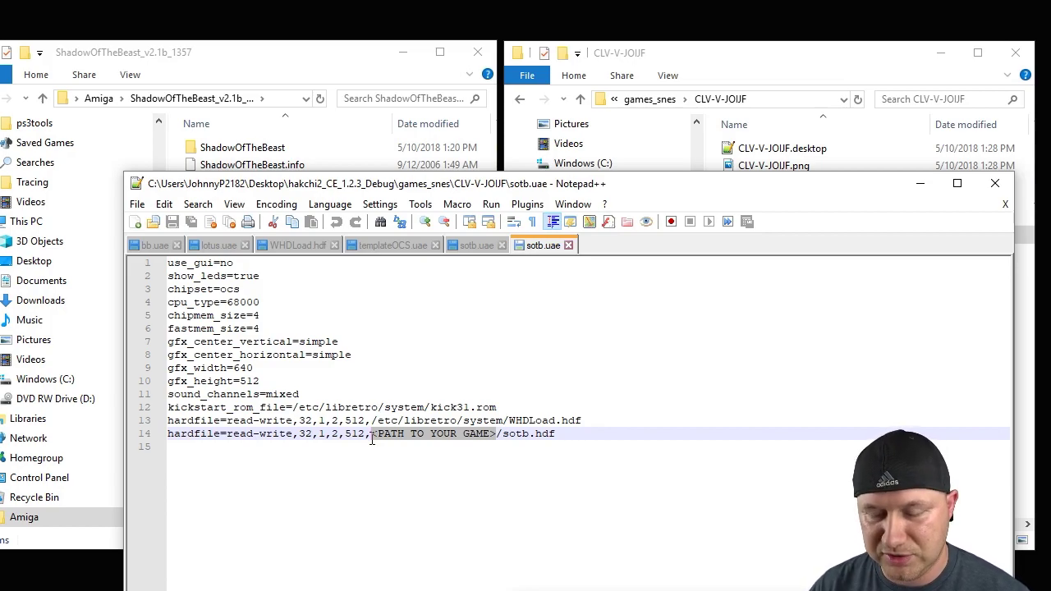
{"action": "type", "text": "/var"}
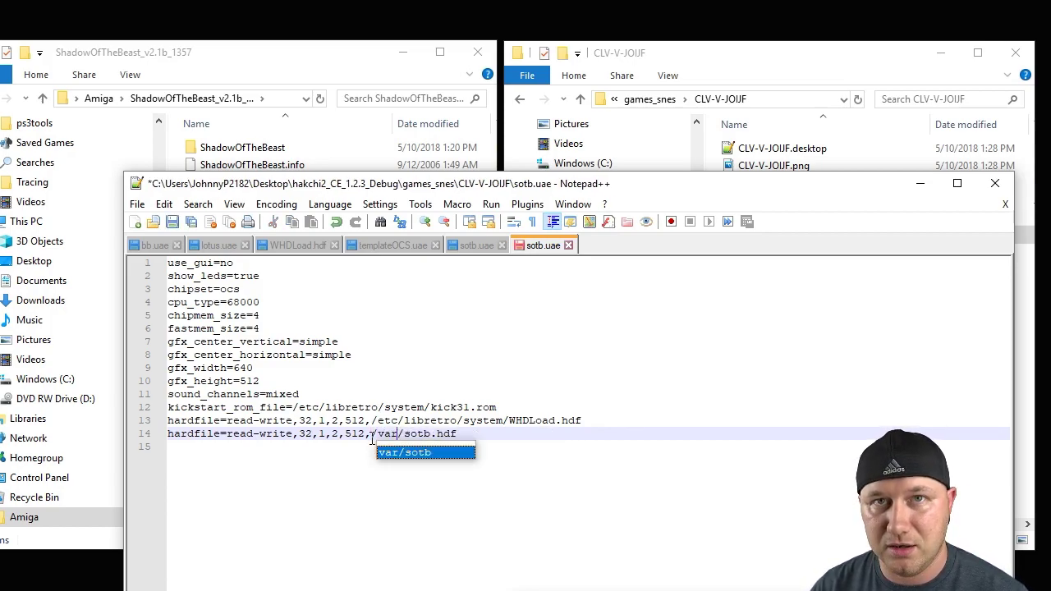
{"action": "type", "text": "/"}
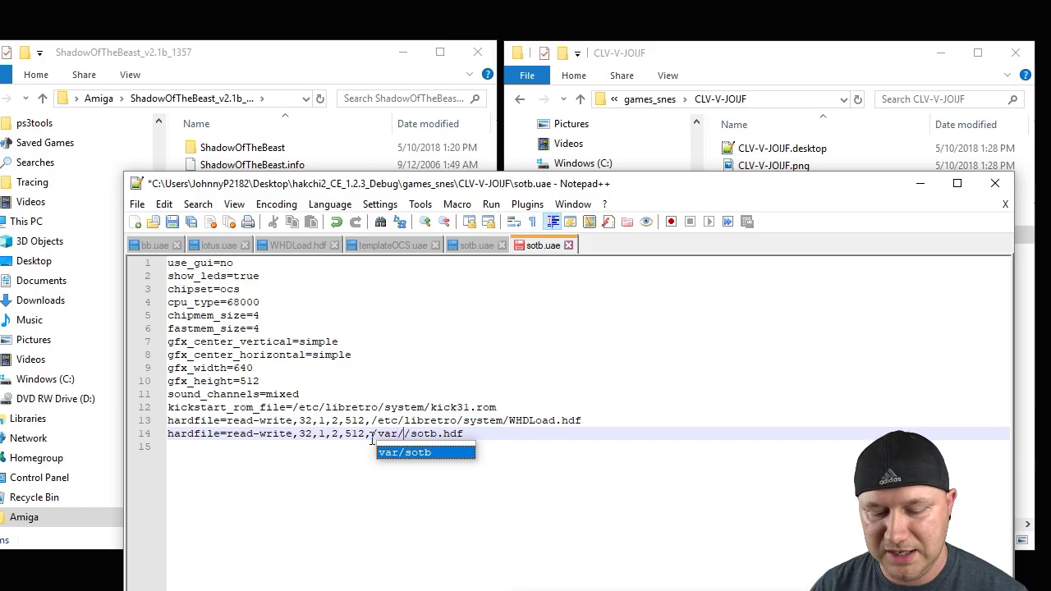
{"action": "type", "text": "games"}
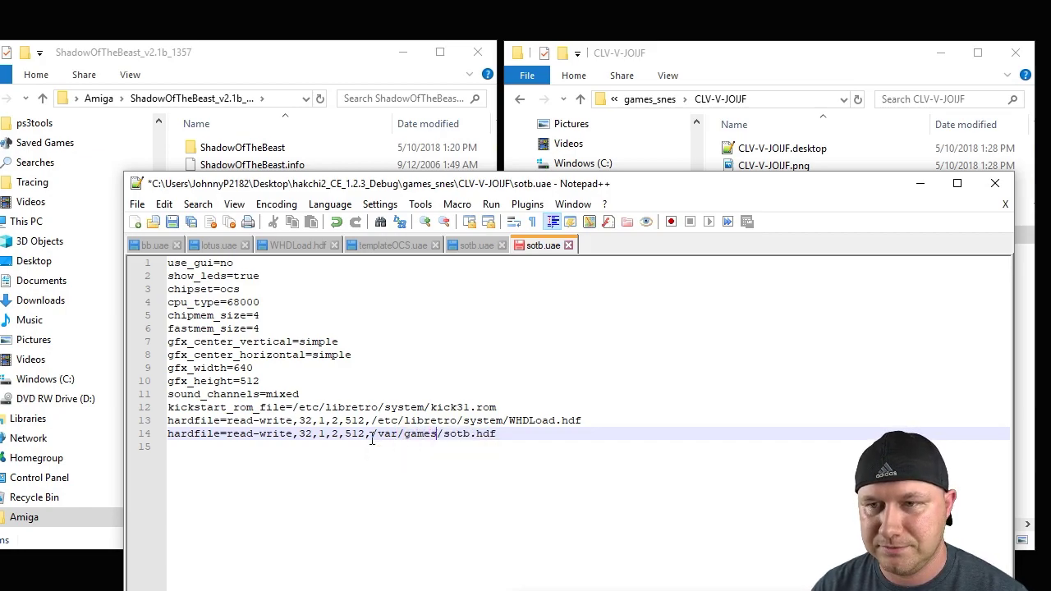
{"action": "type", "text": "/"}
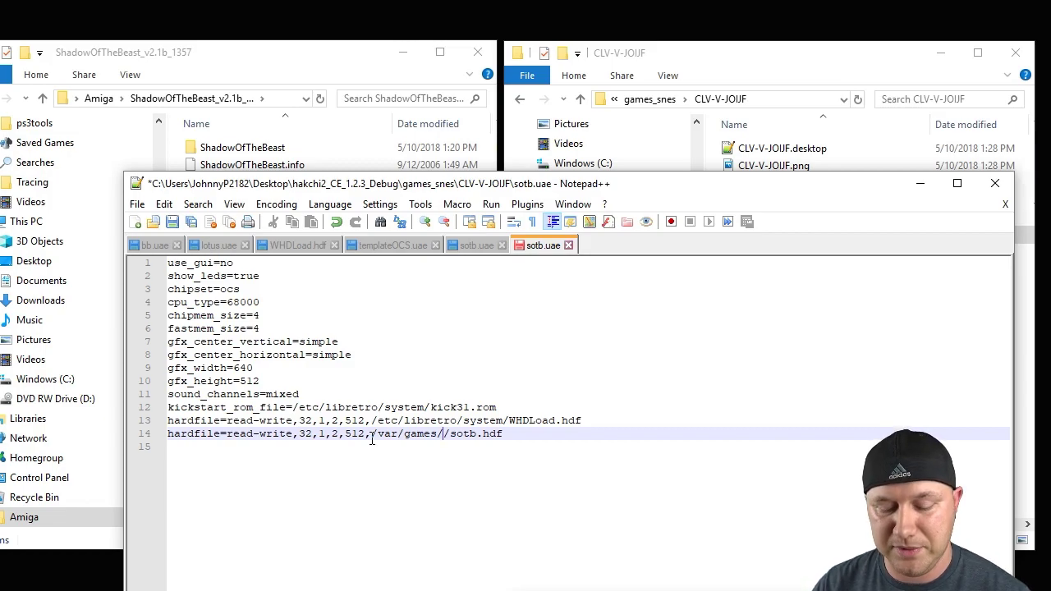
{"action": "type", "text": "CLV"}
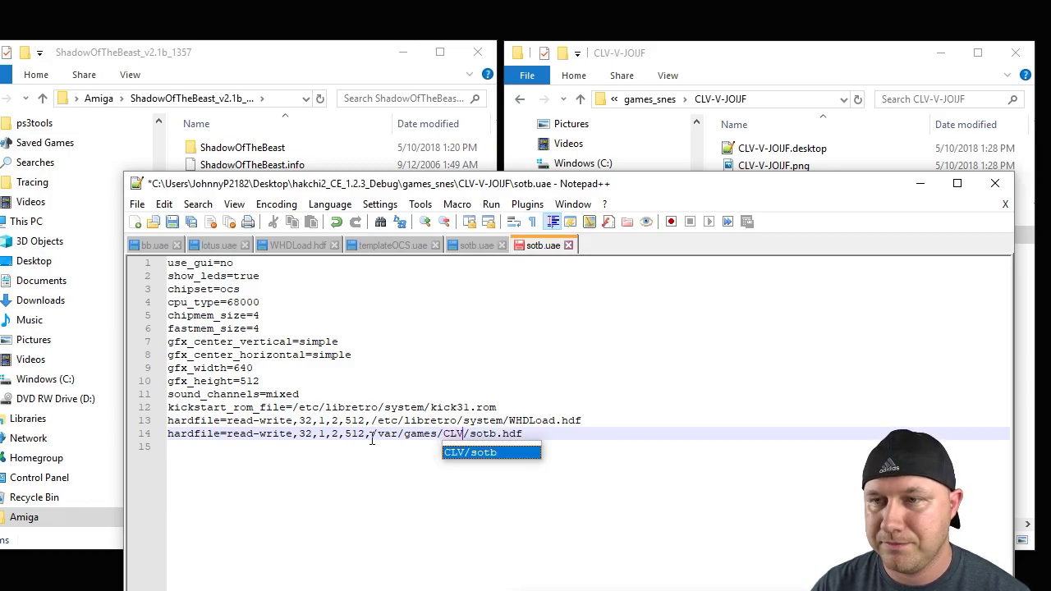
{"action": "type", "text": "-"}
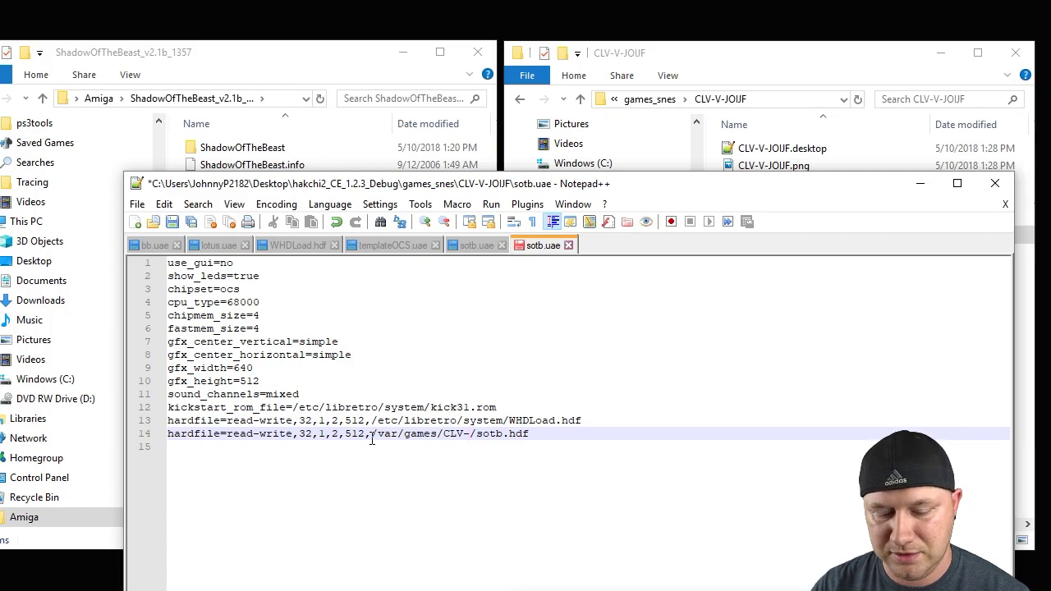
{"action": "type", "text": "V-"}
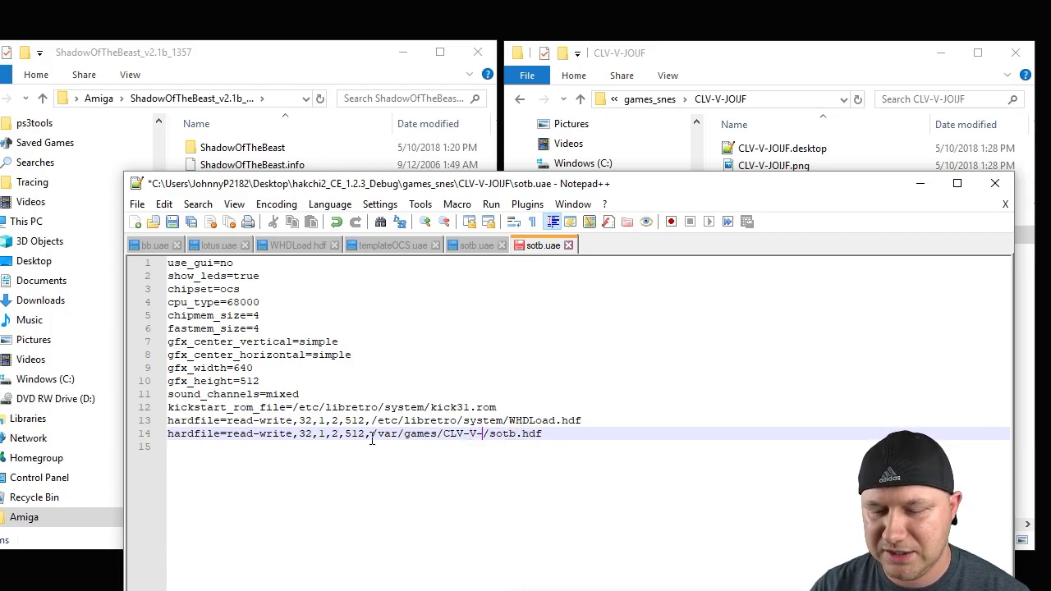
{"action": "type", "text": "JOIJF"}
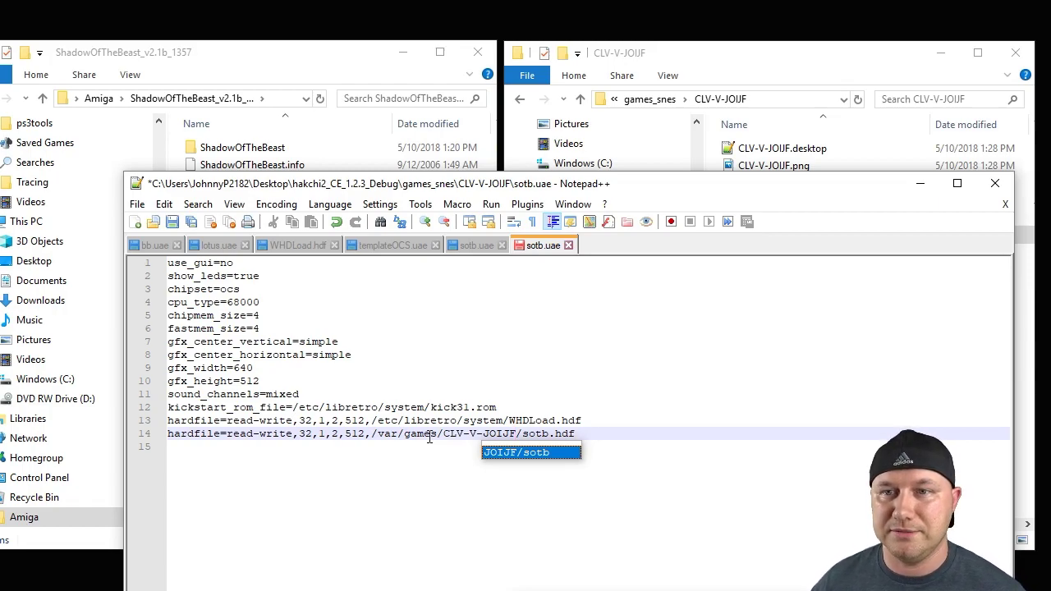
Save sotb.uae, then close the editor and both folder windows.
{"action": "left_click", "coordinate": [174, 221]}
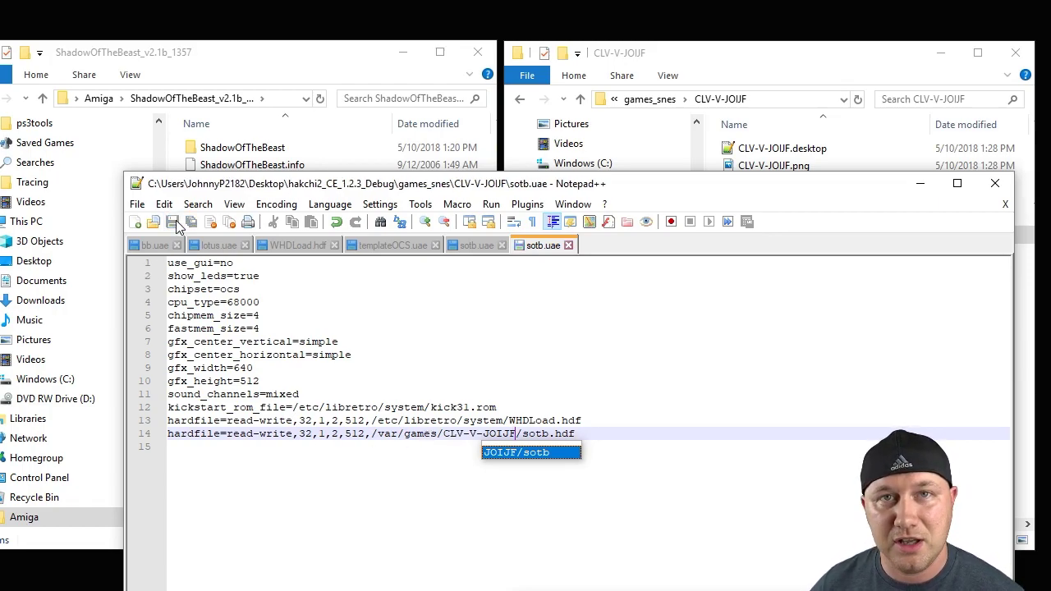
{"action": "left_click", "coordinate": [992, 183]}
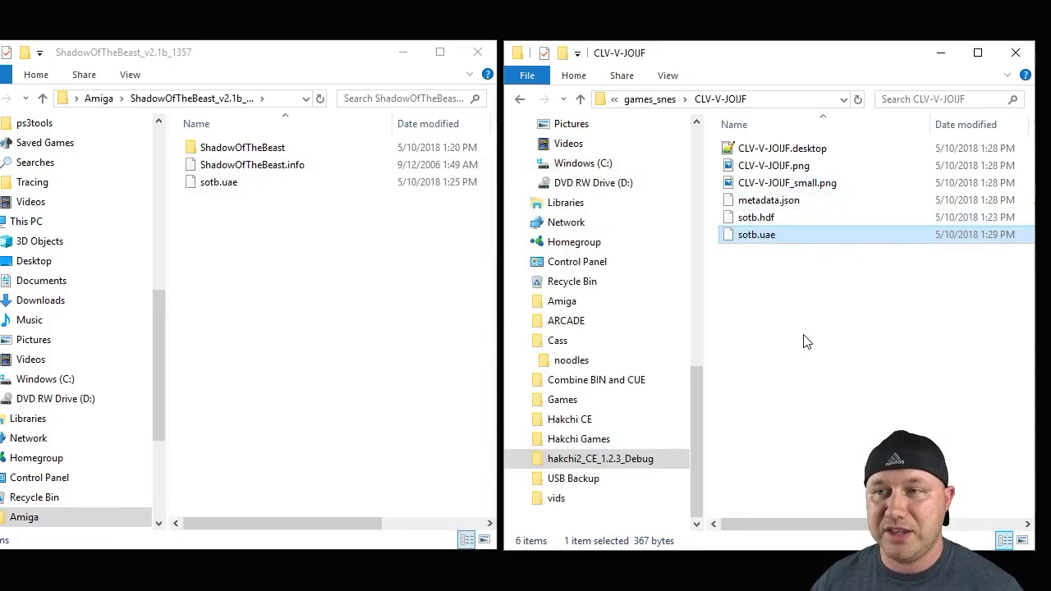
{"action": "left_click", "coordinate": [1016, 51]}
{"action": "left_click", "coordinate": [478, 52]}
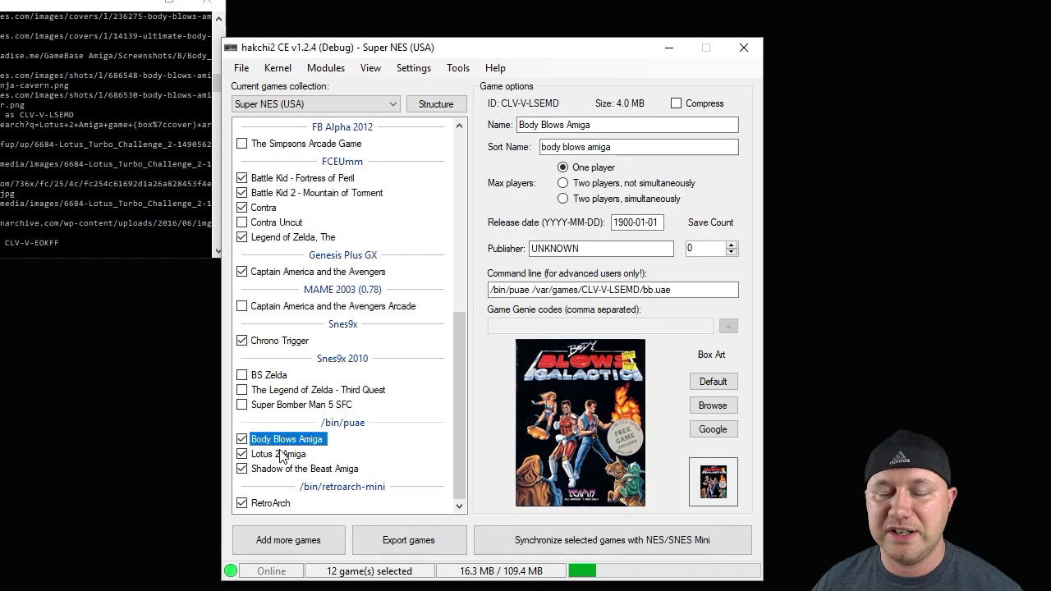
Review the game options of Body Blows Amiga, Lotus 2 Amiga and Shadow of the Beast Amiga in hakchi2 CE.
{"action": "left_click", "coordinate": [280, 455]}
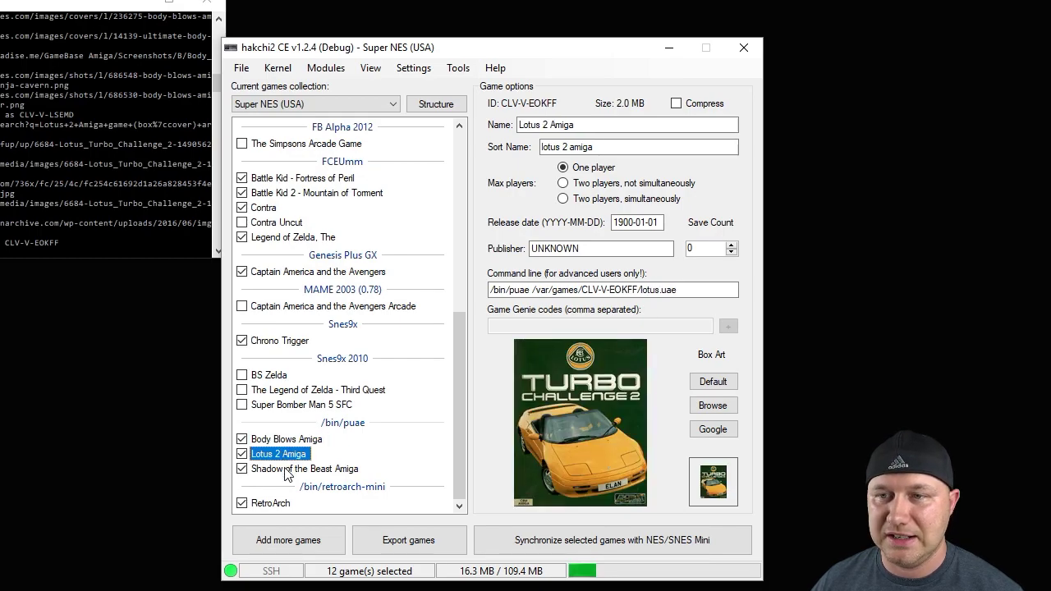
{"action": "left_click", "coordinate": [285, 469]}
{"action": "left_click", "coordinate": [291, 454]}
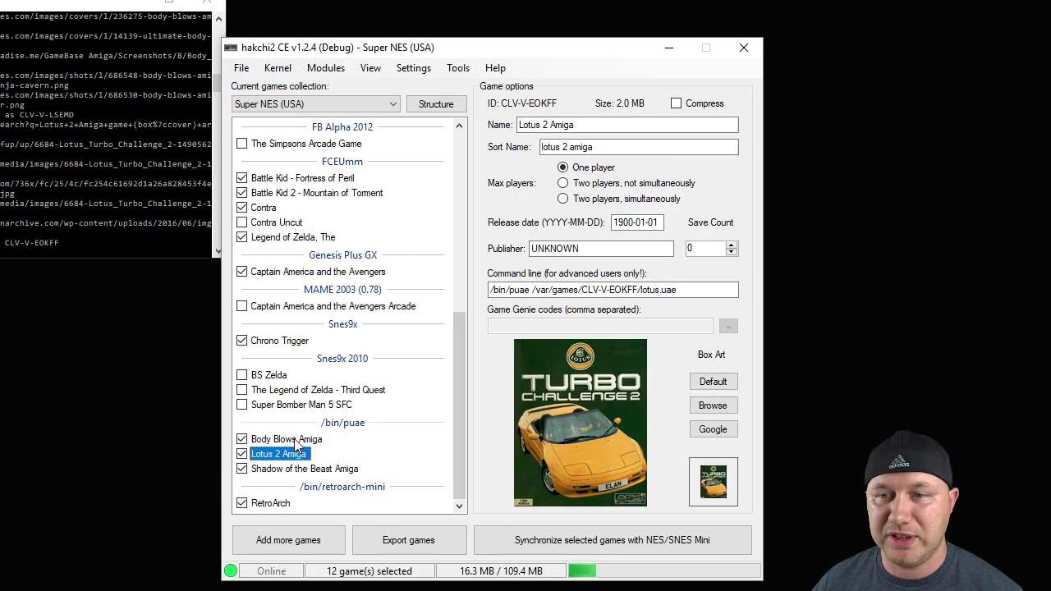
{"action": "left_click", "coordinate": [296, 441]}
{"action": "left_click", "coordinate": [288, 454]}
{"action": "left_click", "coordinate": [289, 469]}
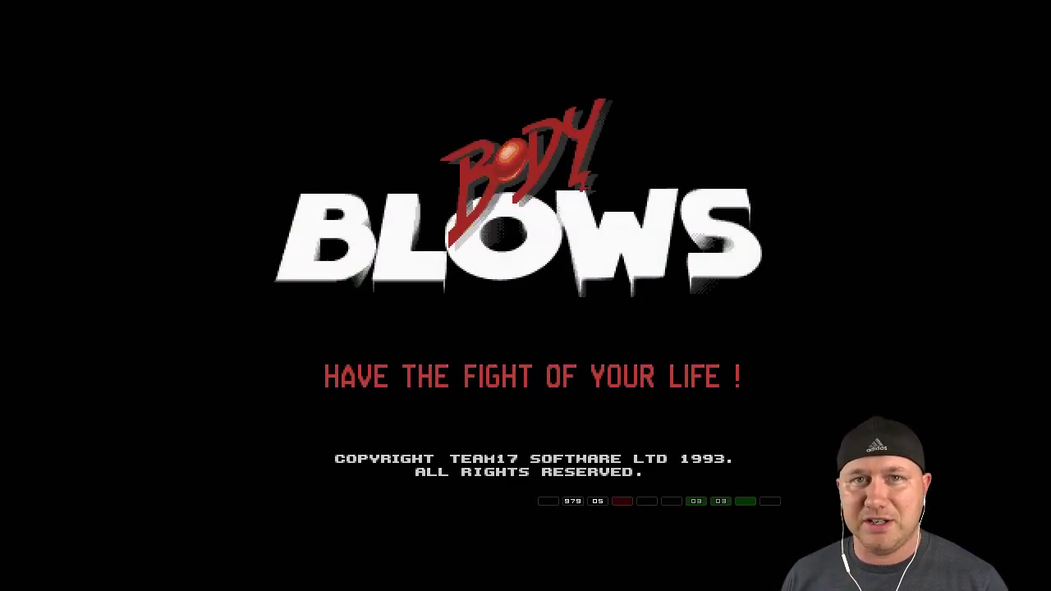
Start a one-player game of Body Blows and browse through the selectable fighters.
{"action": "key", "text": "z"}
{"action": "key", "text": "Right"}
{"action": "key", "text": "Right"}
{"action": "key", "text": "Right"}
{"action": "key", "text": "Right"}
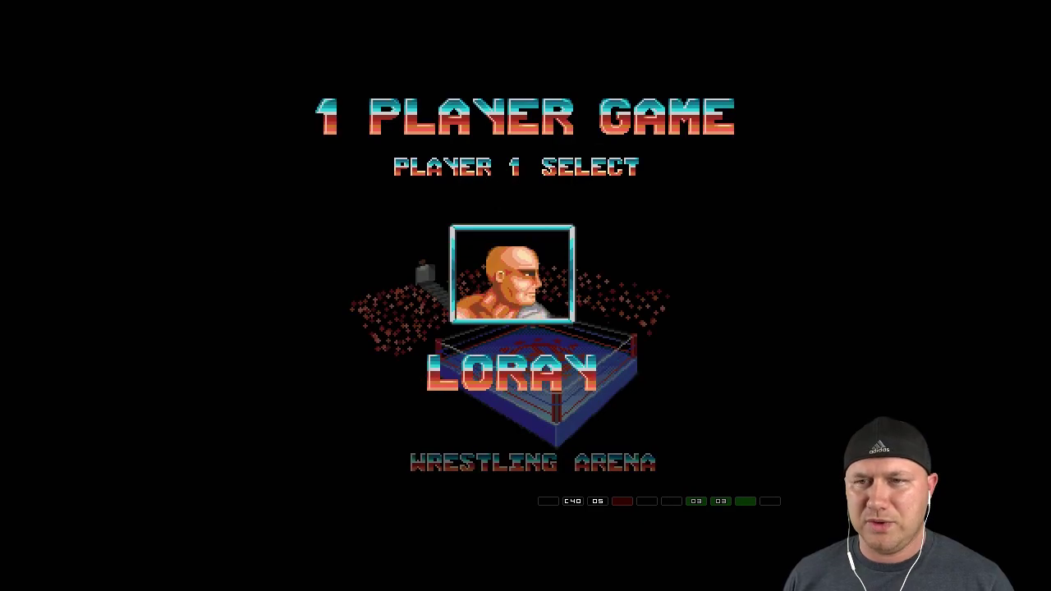
{"action": "key", "text": "Left"}
{"action": "key", "text": "Right"}
Show and hide the emulator's on-screen keyboard, and open the P-UAE main menu and leave it without a reset.
{"action": "key", "text": "shift"}
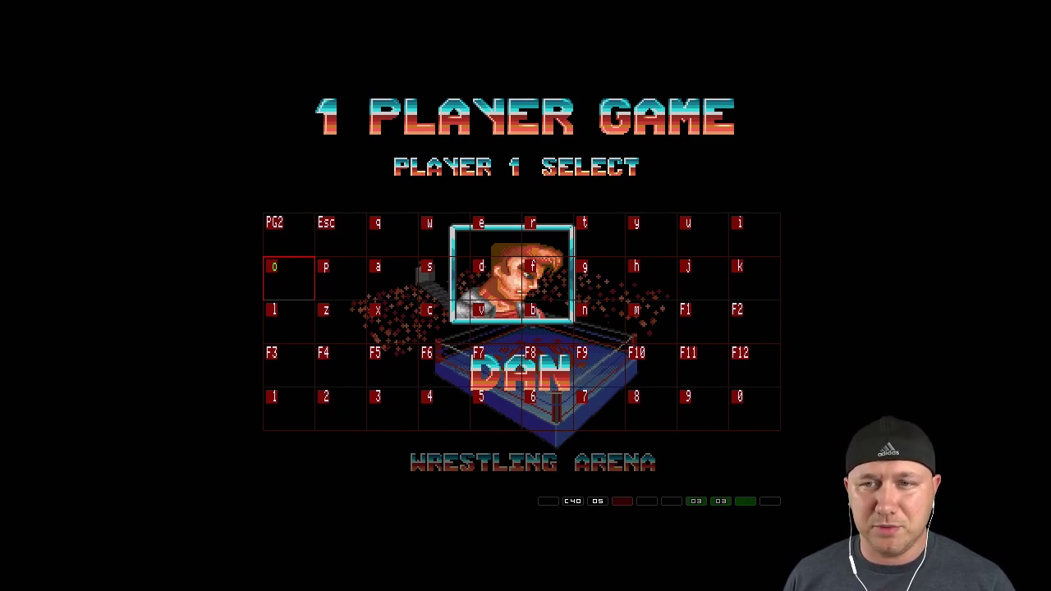
{"action": "key", "text": "F11"}
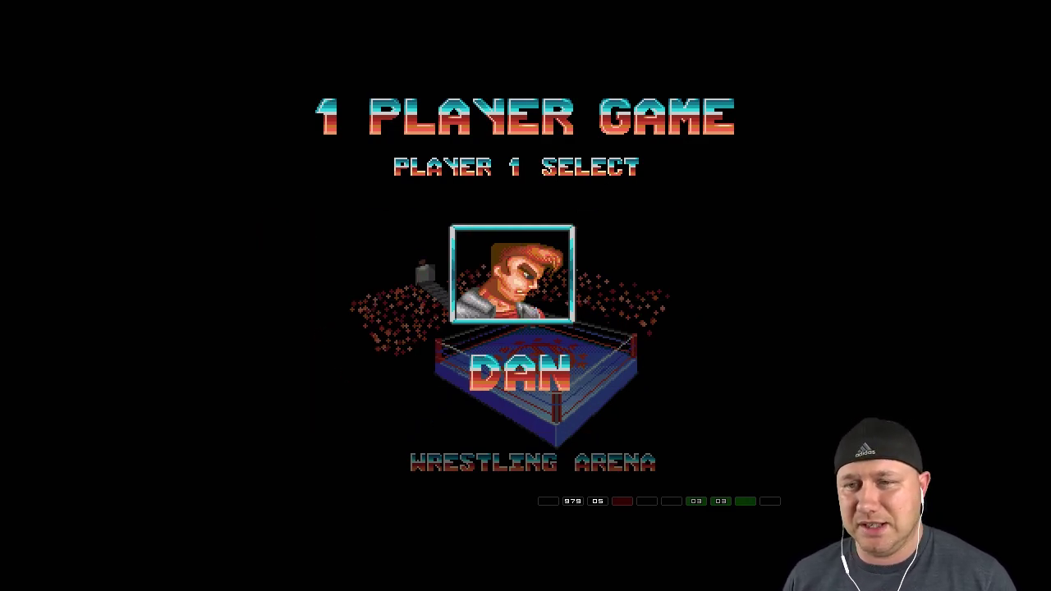
{"action": "key", "text": "F12"}
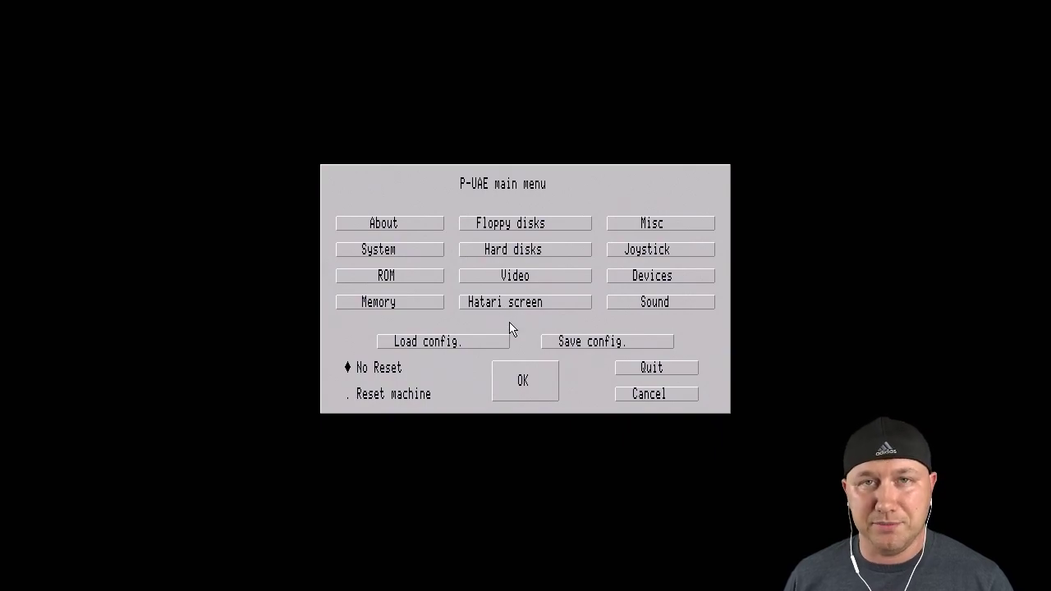
{"action": "left_click", "coordinate": [523, 381]}
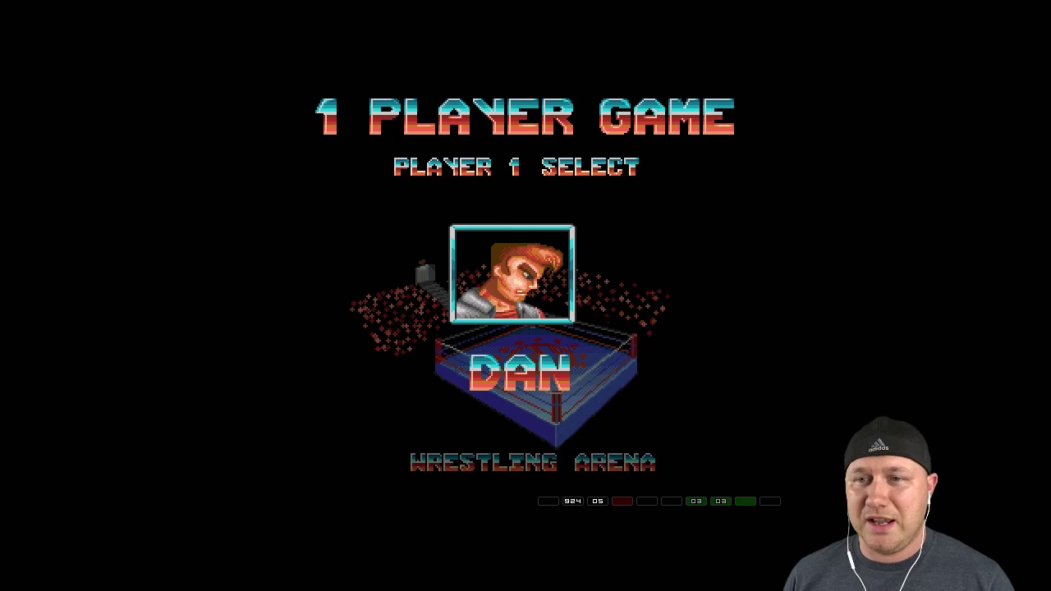
Open the RetroArch menu over the running game and bring up its control settings.
{"action": "key", "text": "F1"}
{"action": "key", "text": "BackSpace"}
{"action": "key", "text": "Down"}
{"action": "key", "text": "Down"}
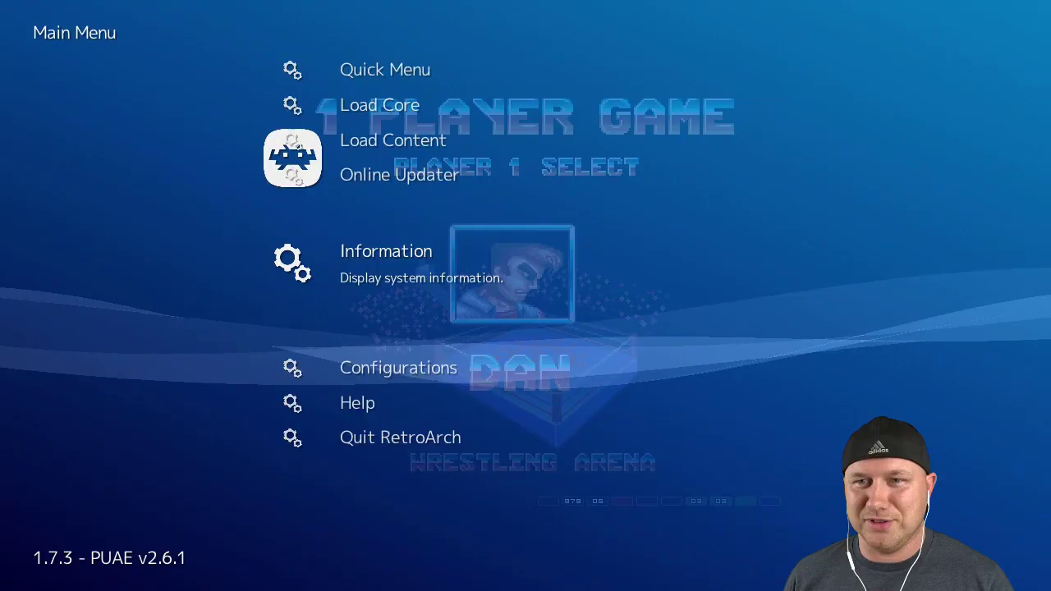
{"action": "key", "text": "Up"}
{"action": "key", "text": "Up"}
{"action": "key", "text": "Up"}
{"action": "key", "text": "Up"}
{"action": "key", "text": "Return"}
{"action": "key", "text": "Down"}
{"action": "key", "text": "Down"}
{"action": "key", "text": "Down"}
{"action": "key", "text": "Down"}
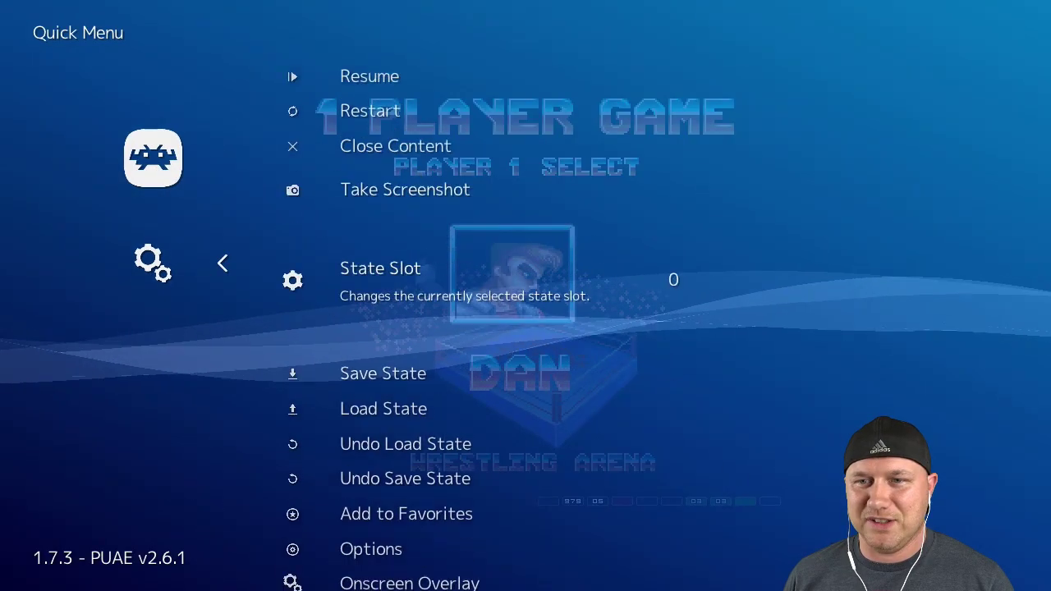
{"action": "key", "text": "Down"}
{"action": "key", "text": "Down"}
{"action": "key", "text": "Down"}
{"action": "key", "text": "Down"}
{"action": "key", "text": "Down"}
{"action": "key", "text": "Down"}
{"action": "key", "text": "Down"}
{"action": "key", "text": "Down"}
{"action": "key", "text": "Down"}
{"action": "key", "text": "Down"}
{"action": "key", "text": "Return"}
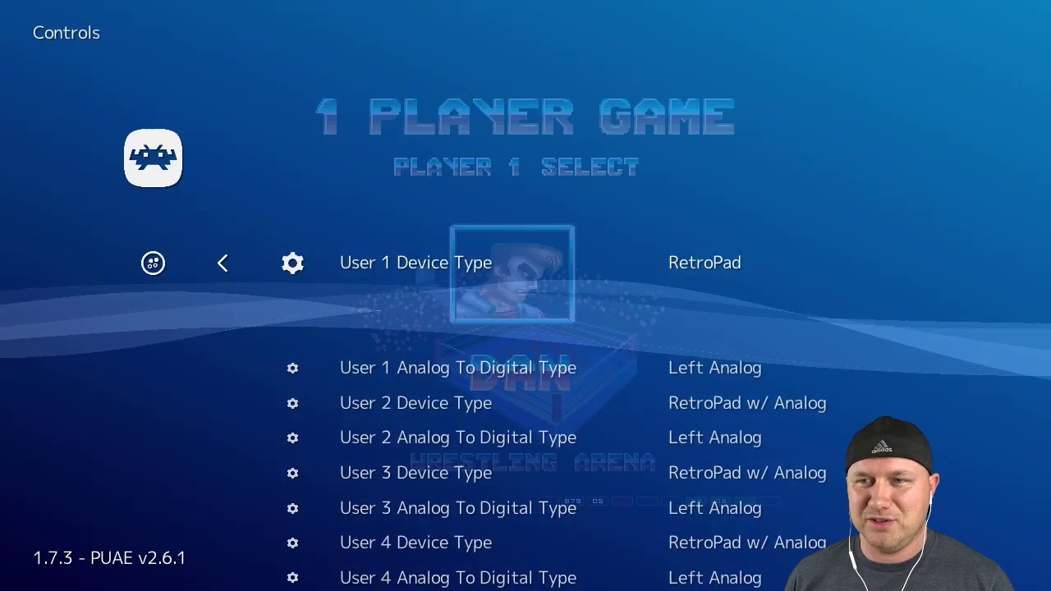
Cycle the User 1 device type forward and back, and return to the running game.
{"action": "key", "text": "Right"}
{"action": "key", "text": "Left"}
{"action": "key", "text": "BackSpace"}
{"action": "key", "text": "BackSpace"}
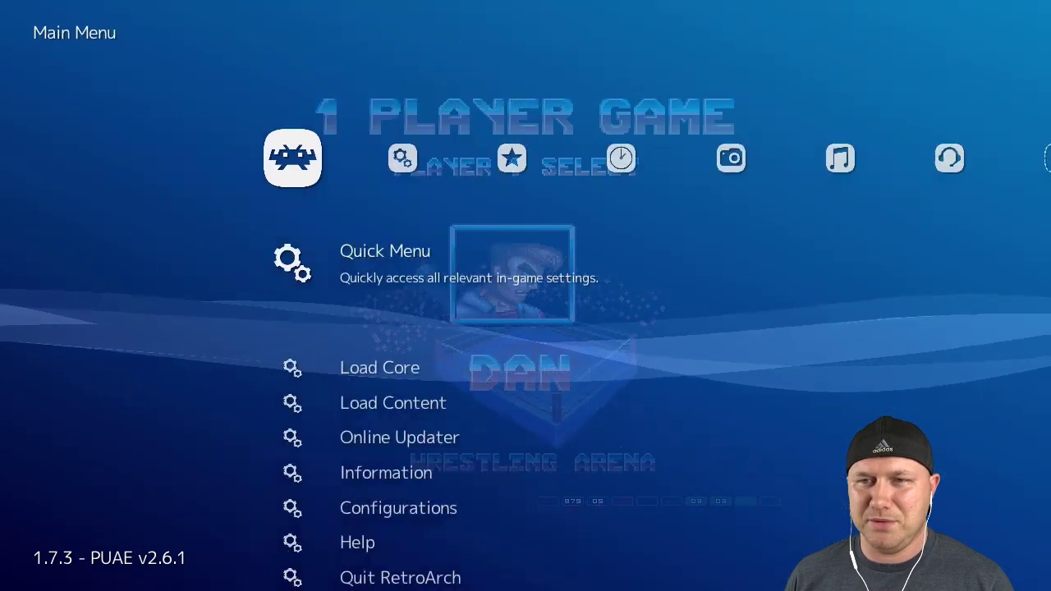
{"action": "key", "text": "F1"}
Choose Yitu as the player 1 fighter and start the match.
{"action": "key", "text": "shift"}
{"action": "key", "text": "Right"}
{"action": "key", "text": "Right"}
{"action": "key", "text": "Right"}
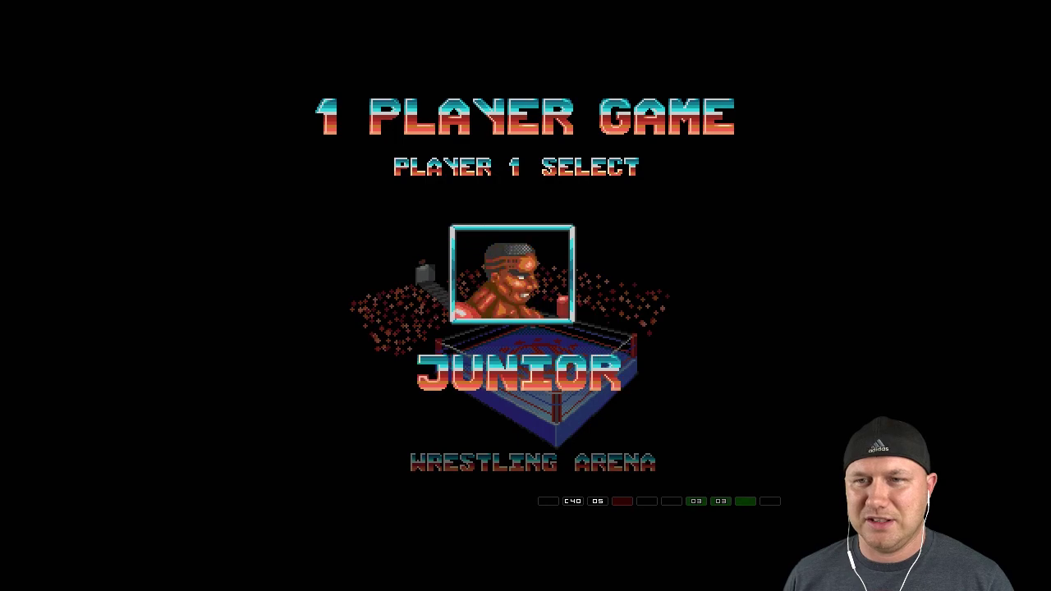
{"action": "key", "text": "Right"}
{"action": "key", "text": "Left"}
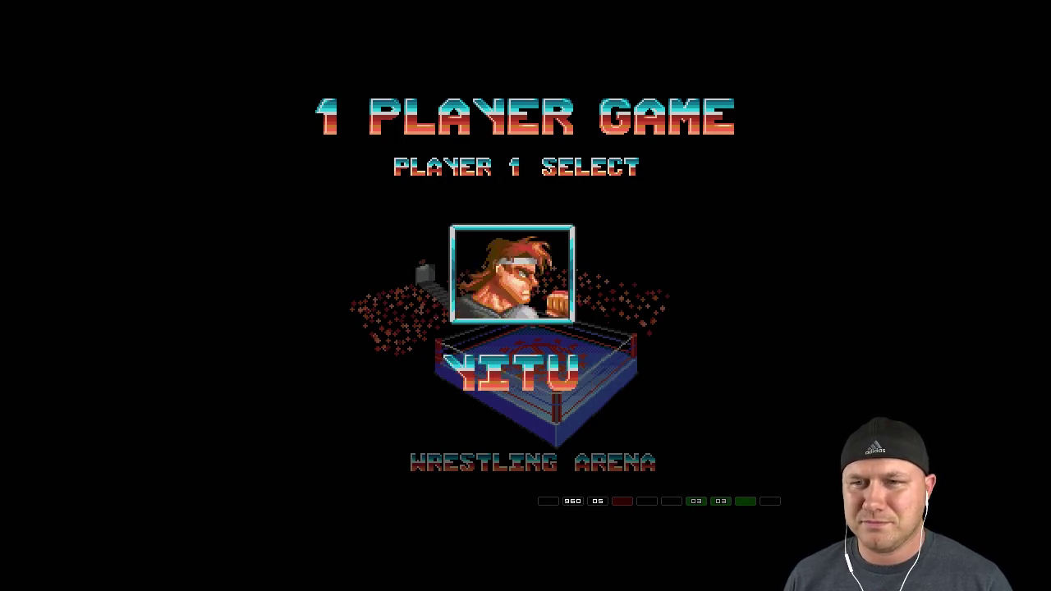
{"action": "key", "text": "z"}
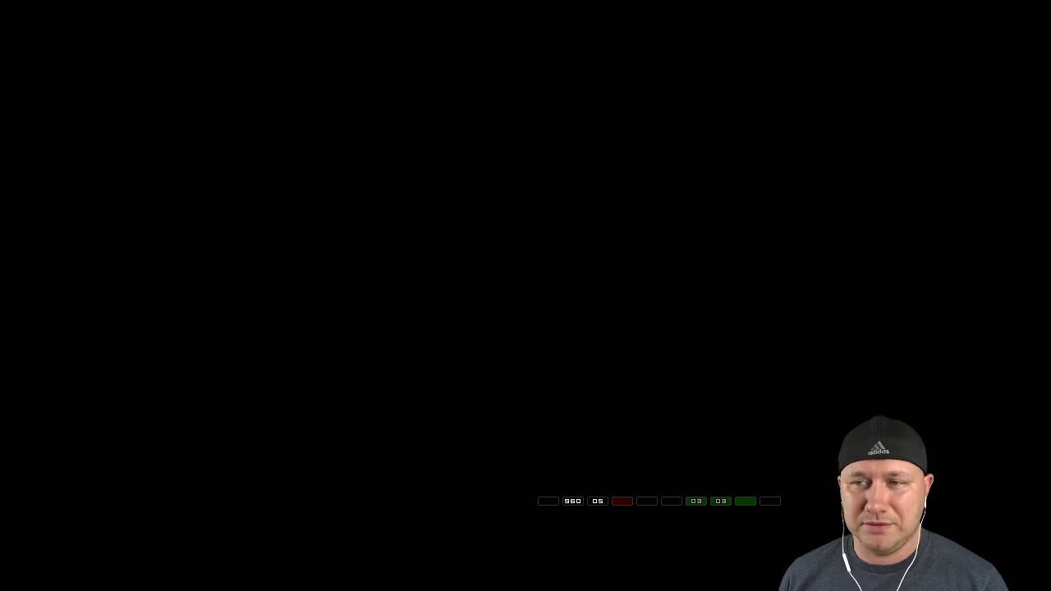
Fight the CPU-controlled ninja as Yitu, moving and jumping around the arena, and bring up the on-screen keyboard.
{"action": "key", "text": "Left"}
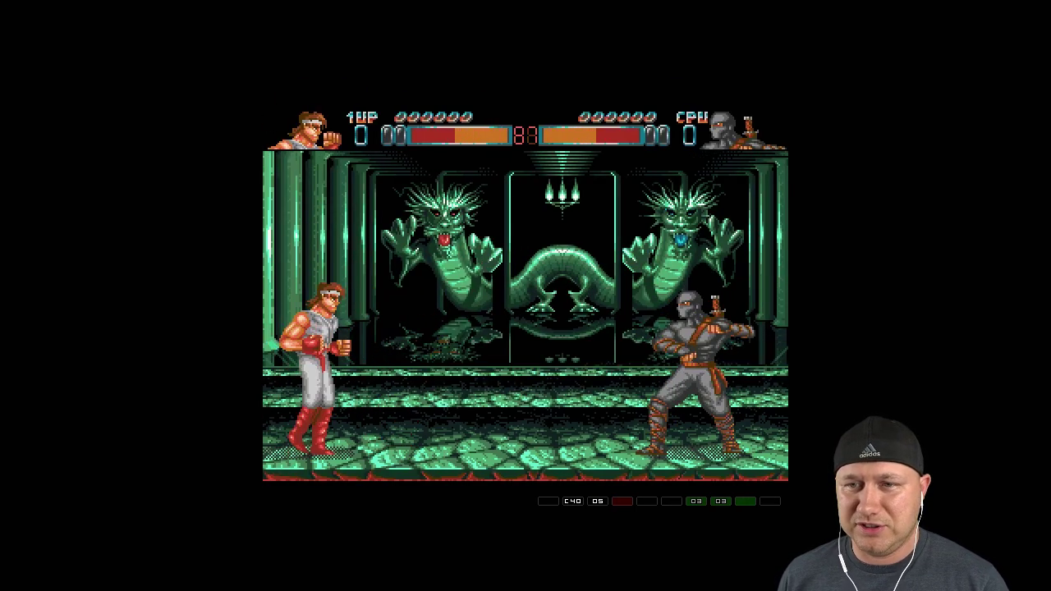
{"action": "key", "text": "Up"}
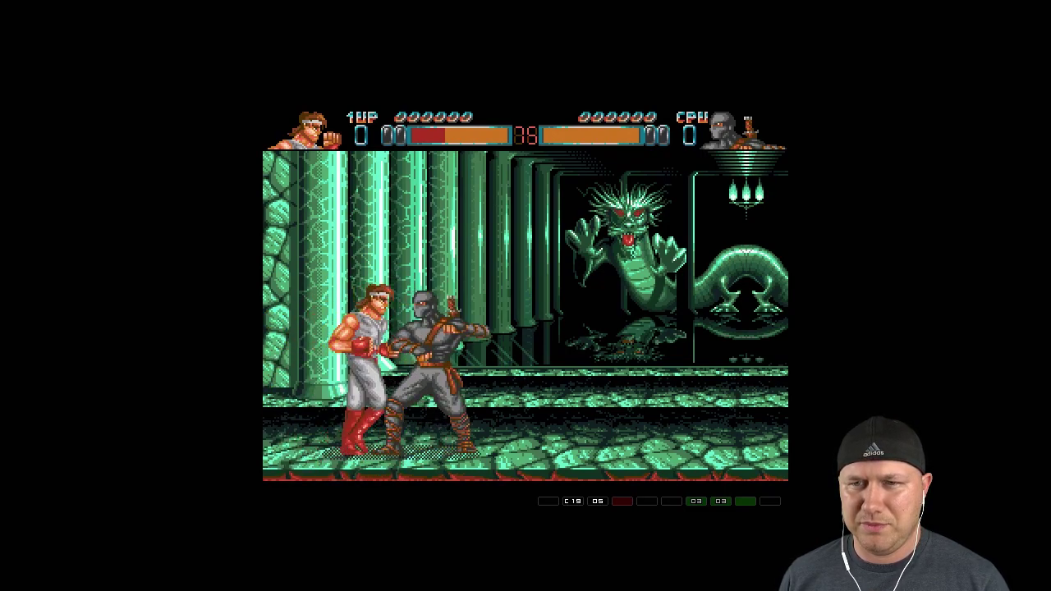
{"action": "key", "text": "Down"}
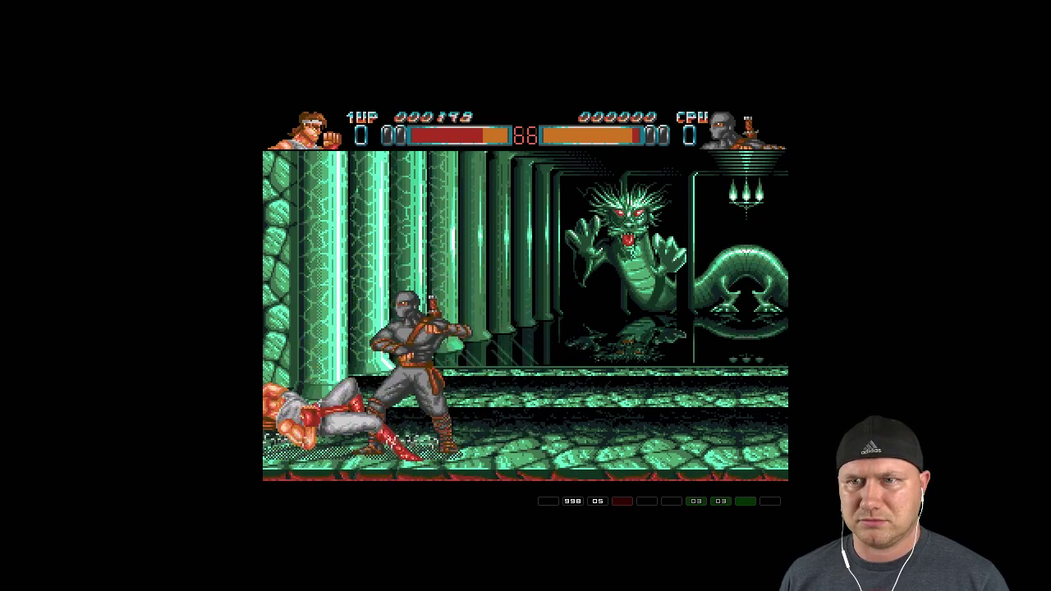
{"action": "key", "text": "Up+Right"}
{"action": "key", "text": "Up+Right"}
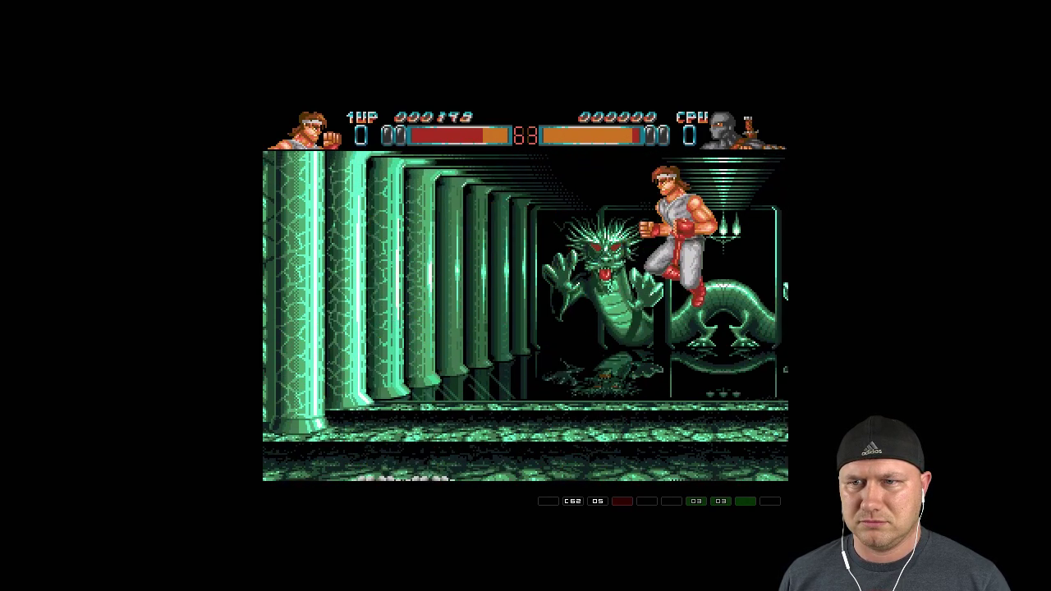
{"action": "key", "text": "Up+Left"}
{"action": "key", "text": "Up+Right"}
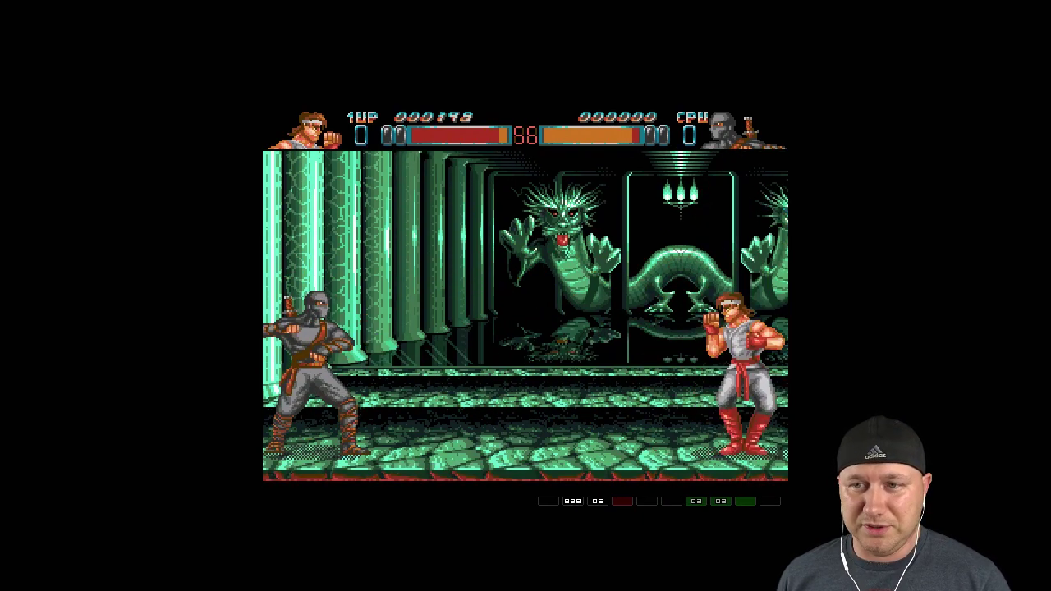
{"action": "key", "text": "Up+Left"}
{"action": "key", "text": "Up+Right"}
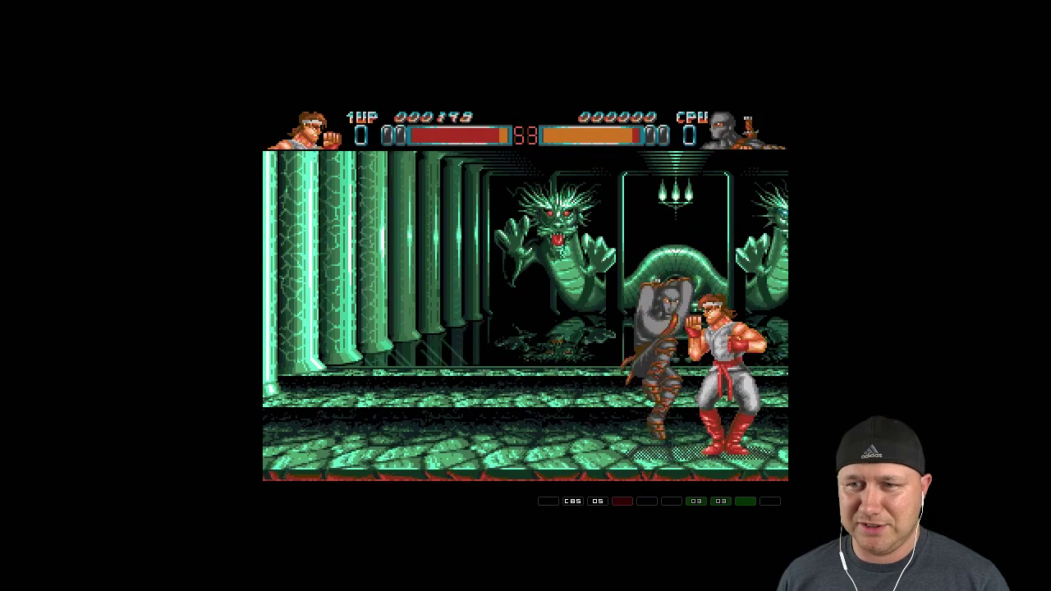
{"action": "key", "text": "Up+Left"}
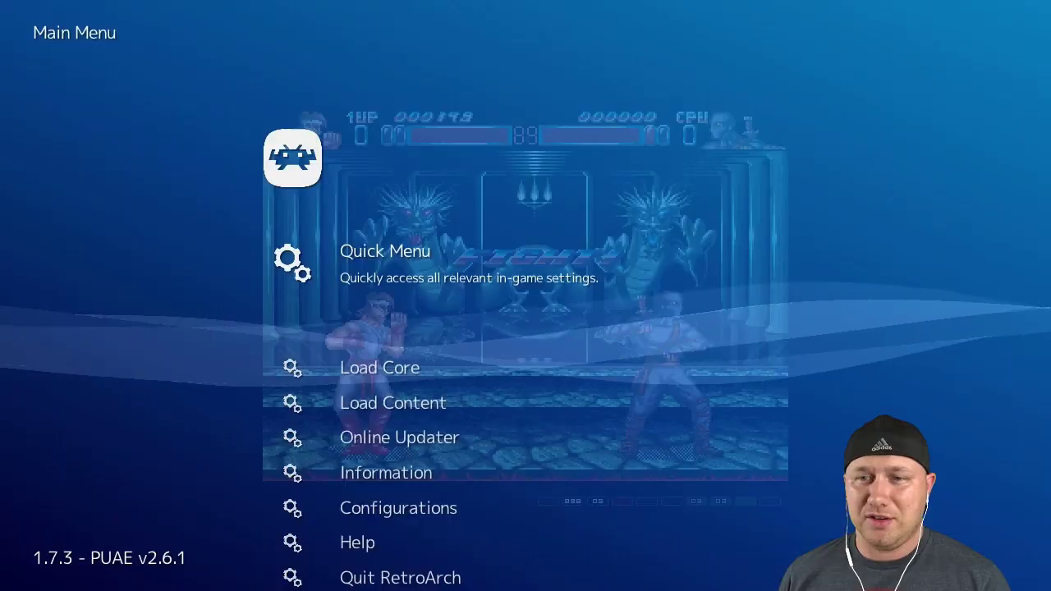
{"action": "key", "text": "Up"}
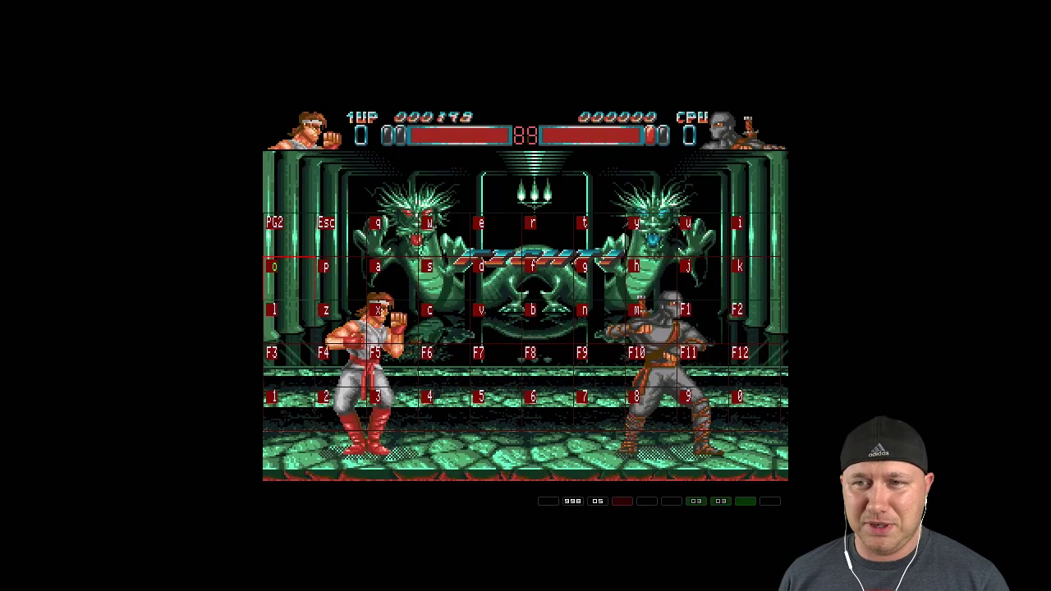